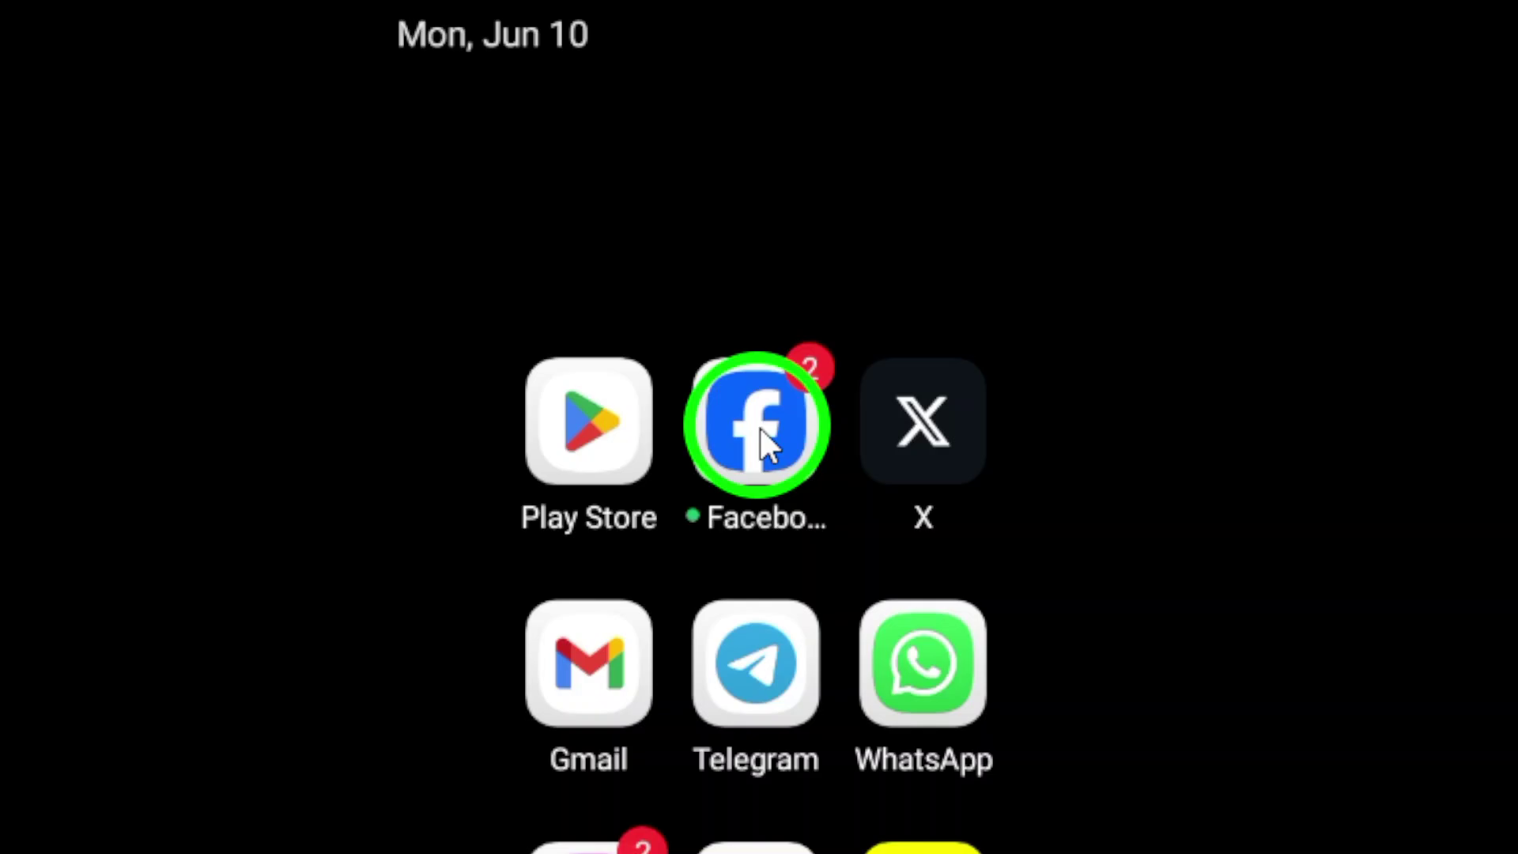
Step: Launch Facebook and open the Create story screen from the feed
click(760, 428)
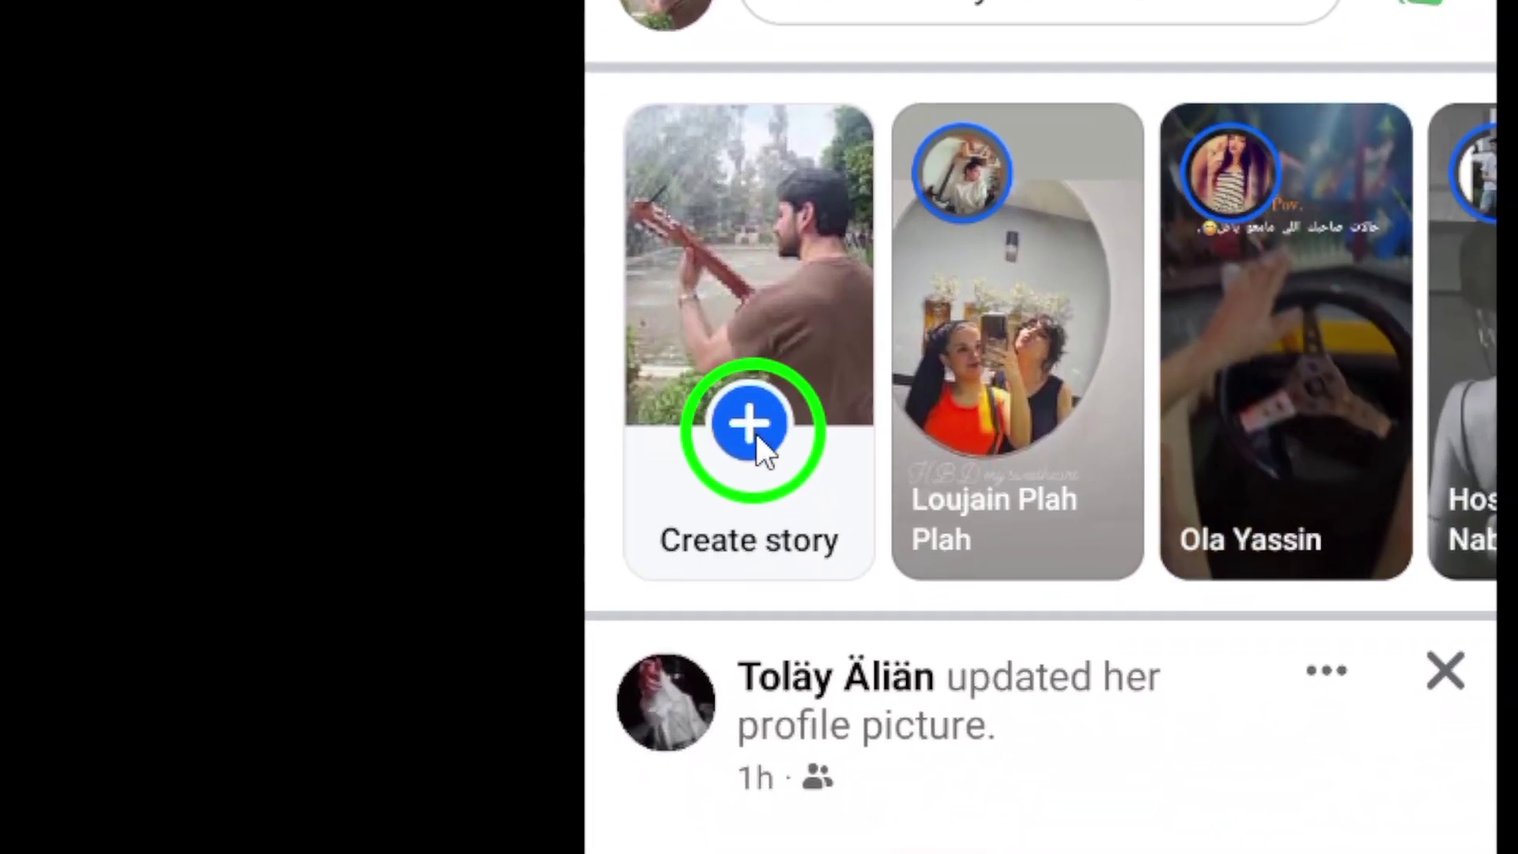
click(751, 424)
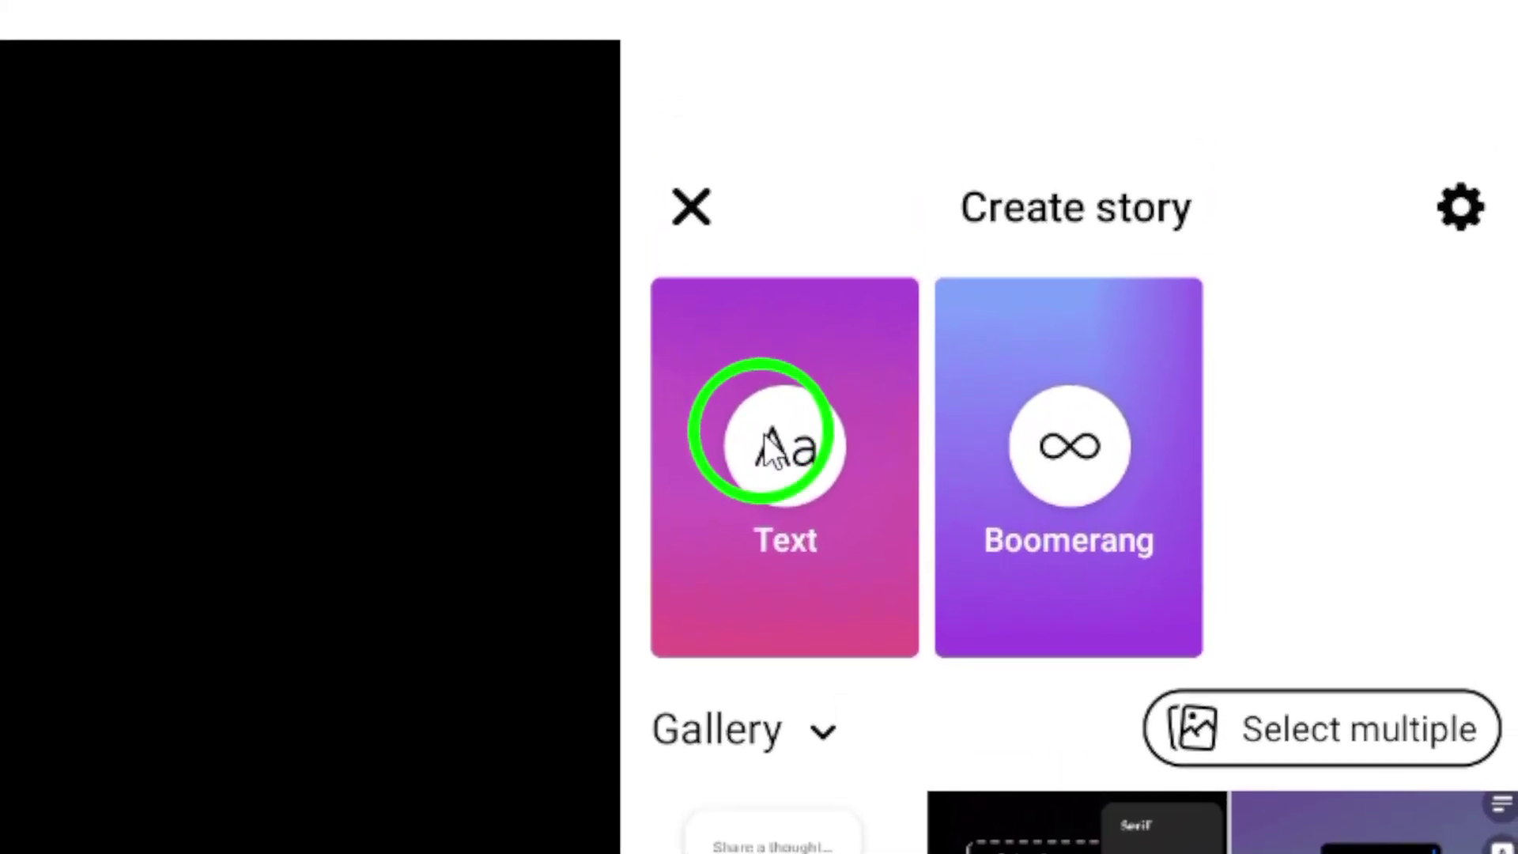
Step: Choose the Text option to begin a text-only story on a blue background
click(768, 457)
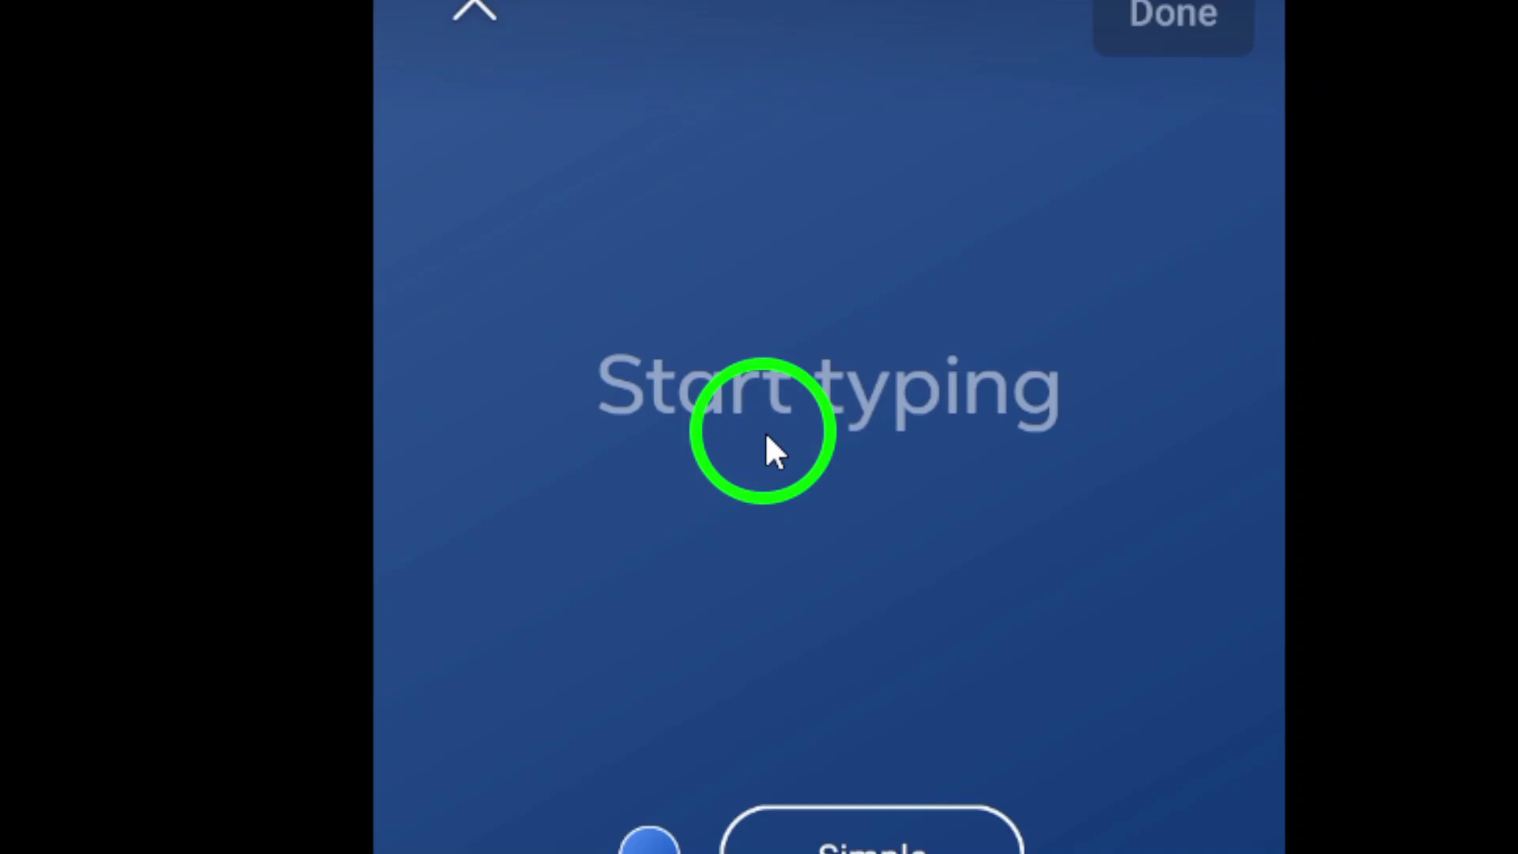
text(hello)
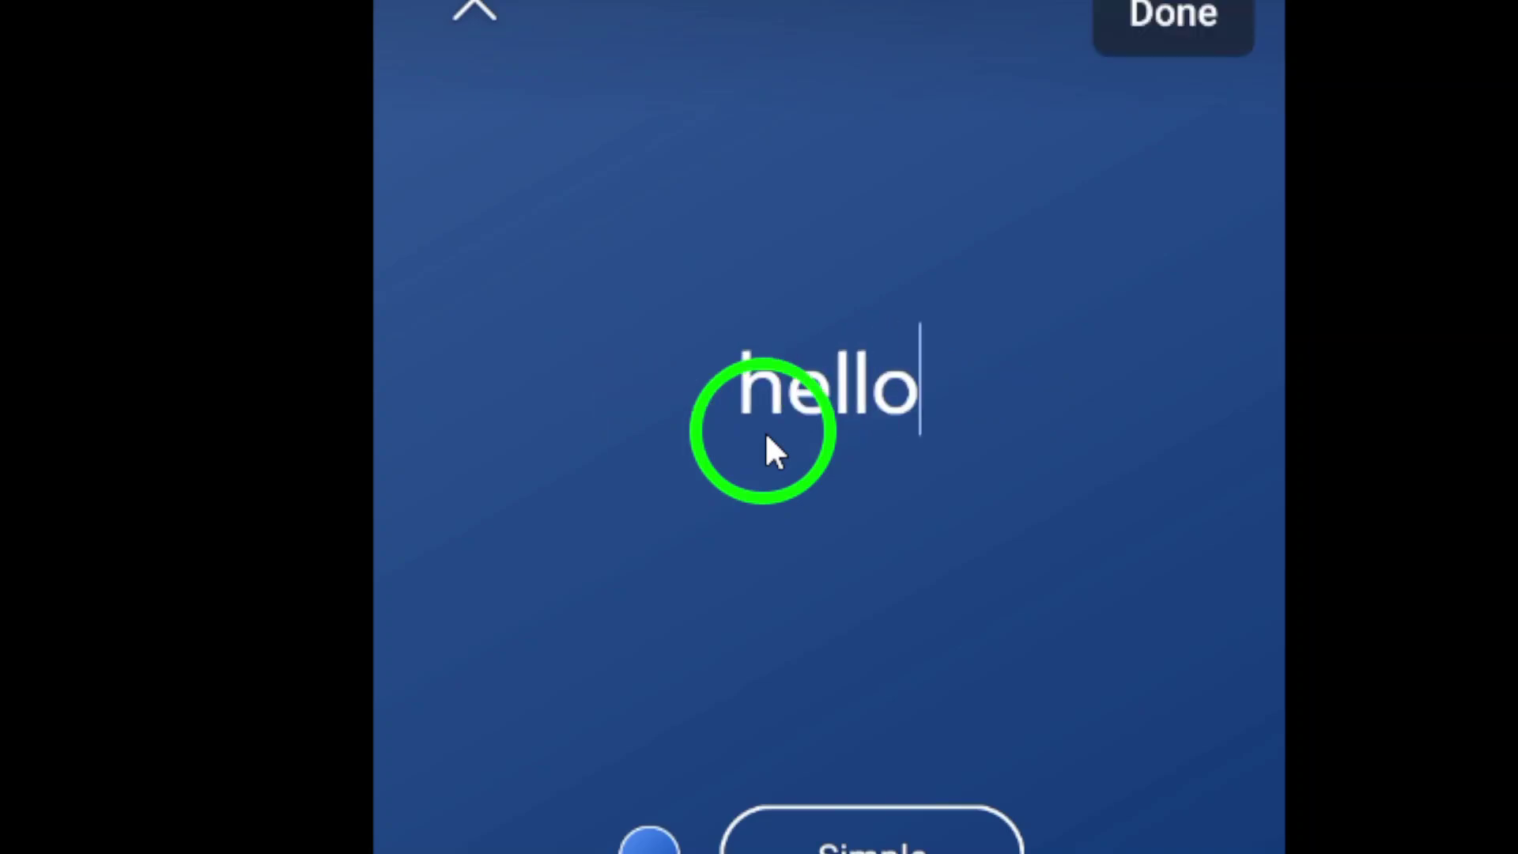
text( th)
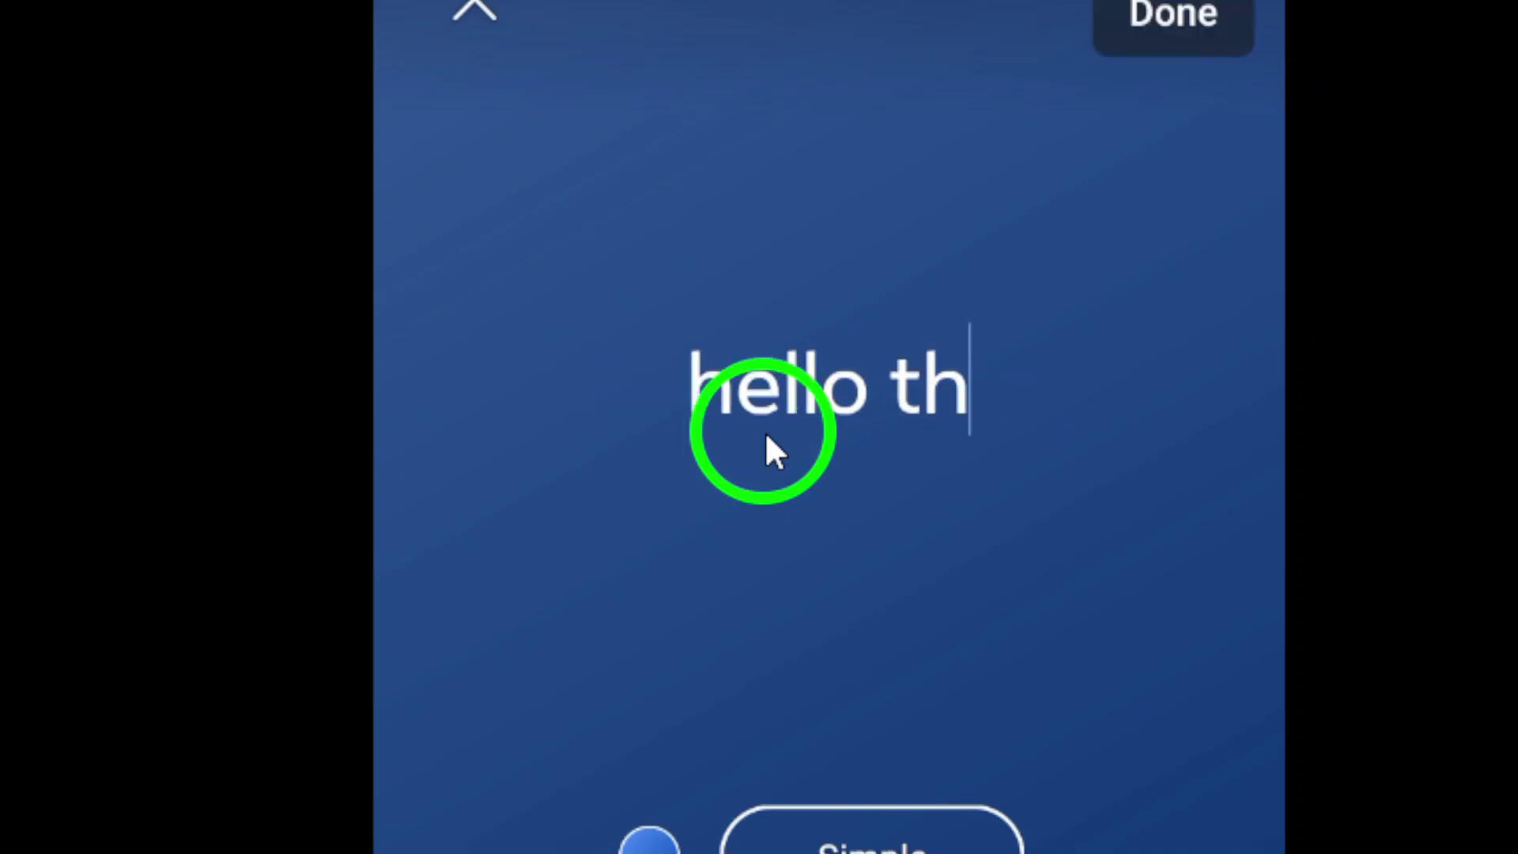
text(ere)
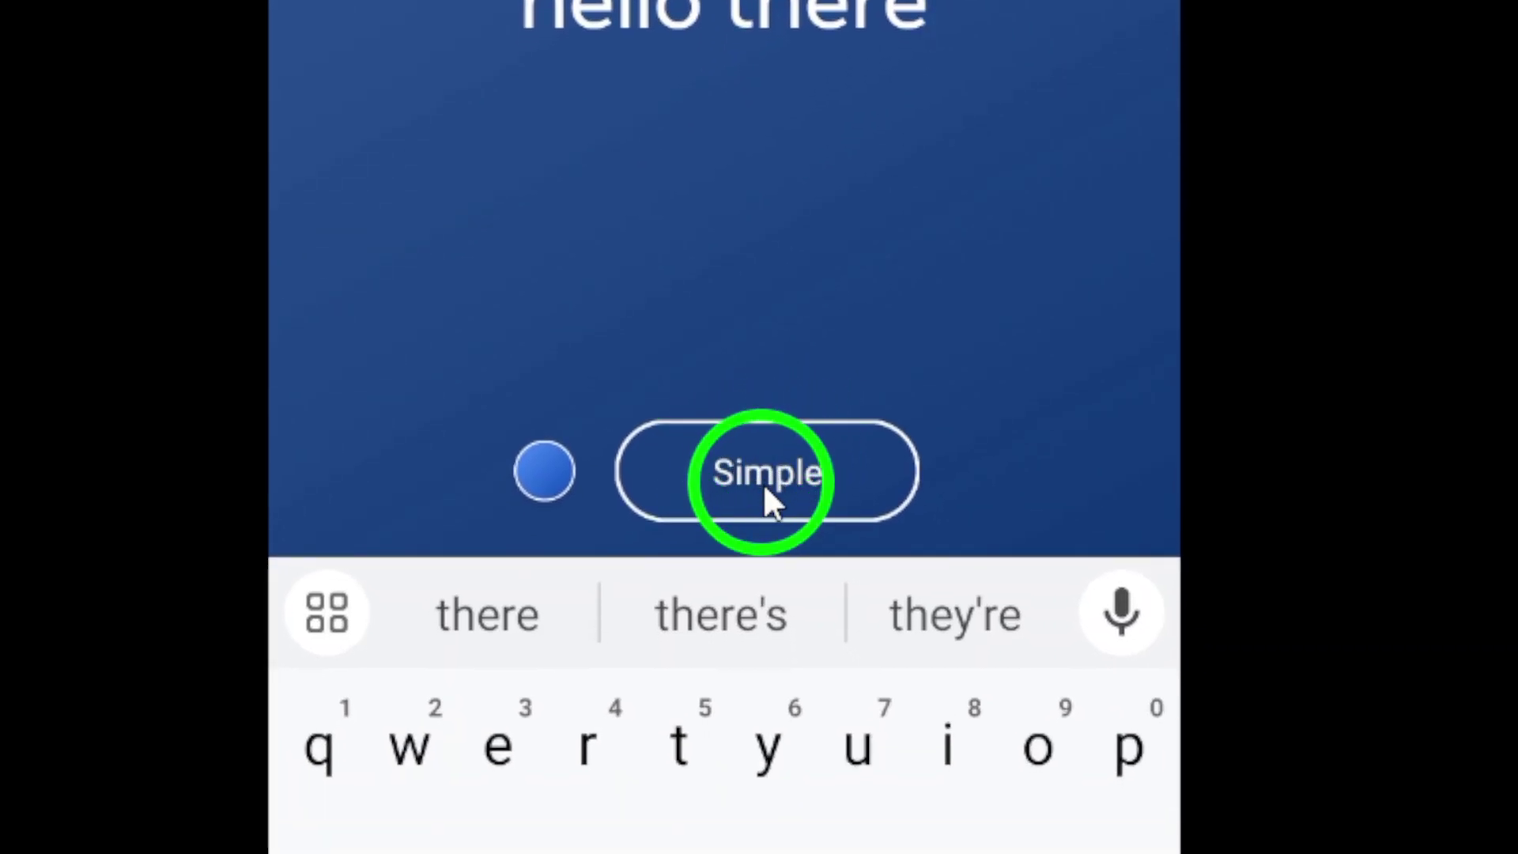
Step: Set the story text to the cursive Casual font style
click(762, 483)
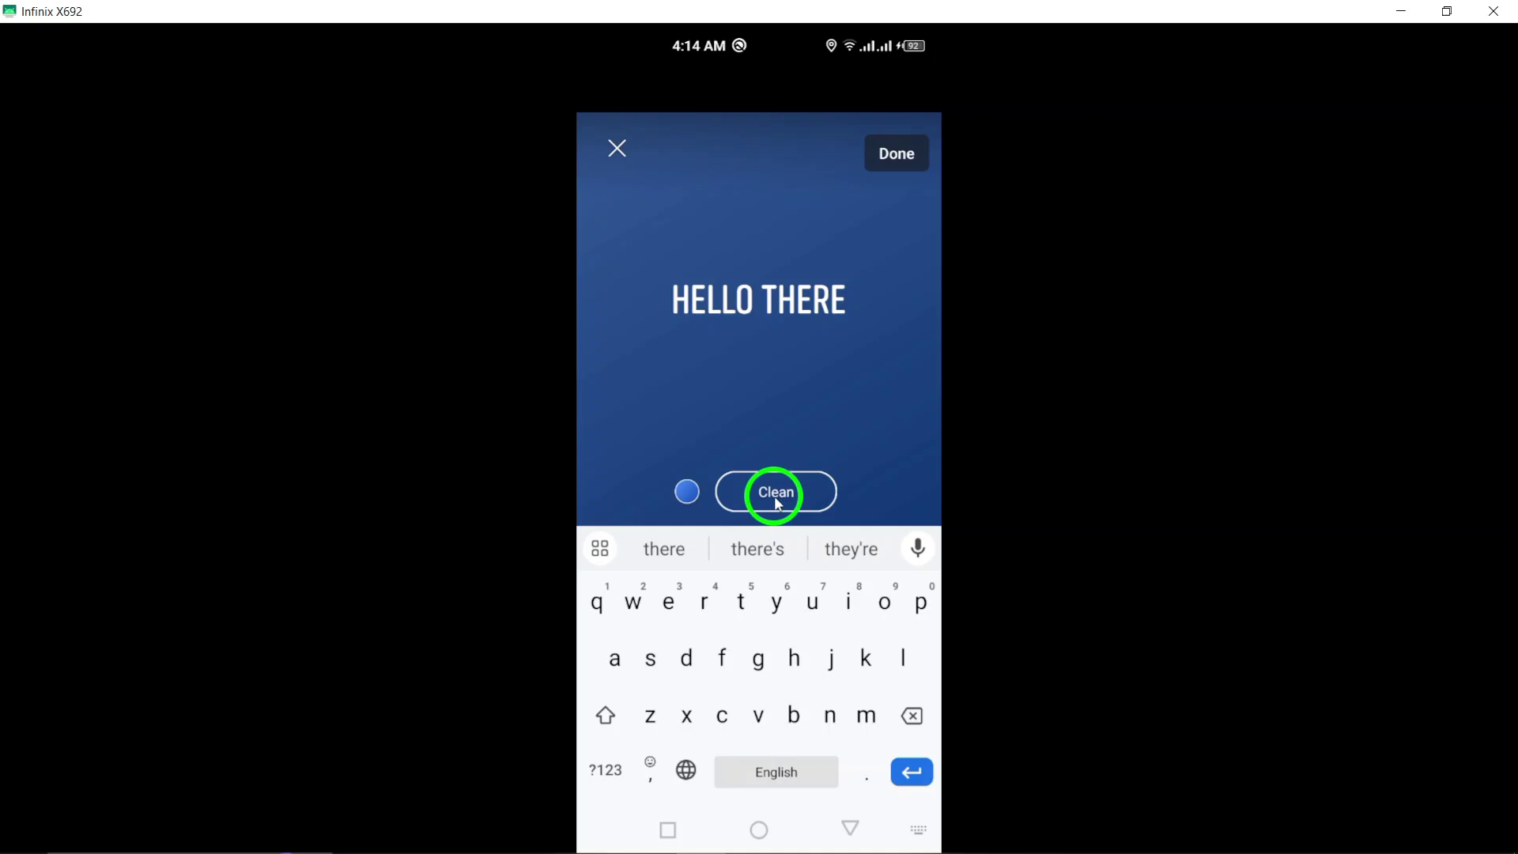
click(776, 503)
click(777, 504)
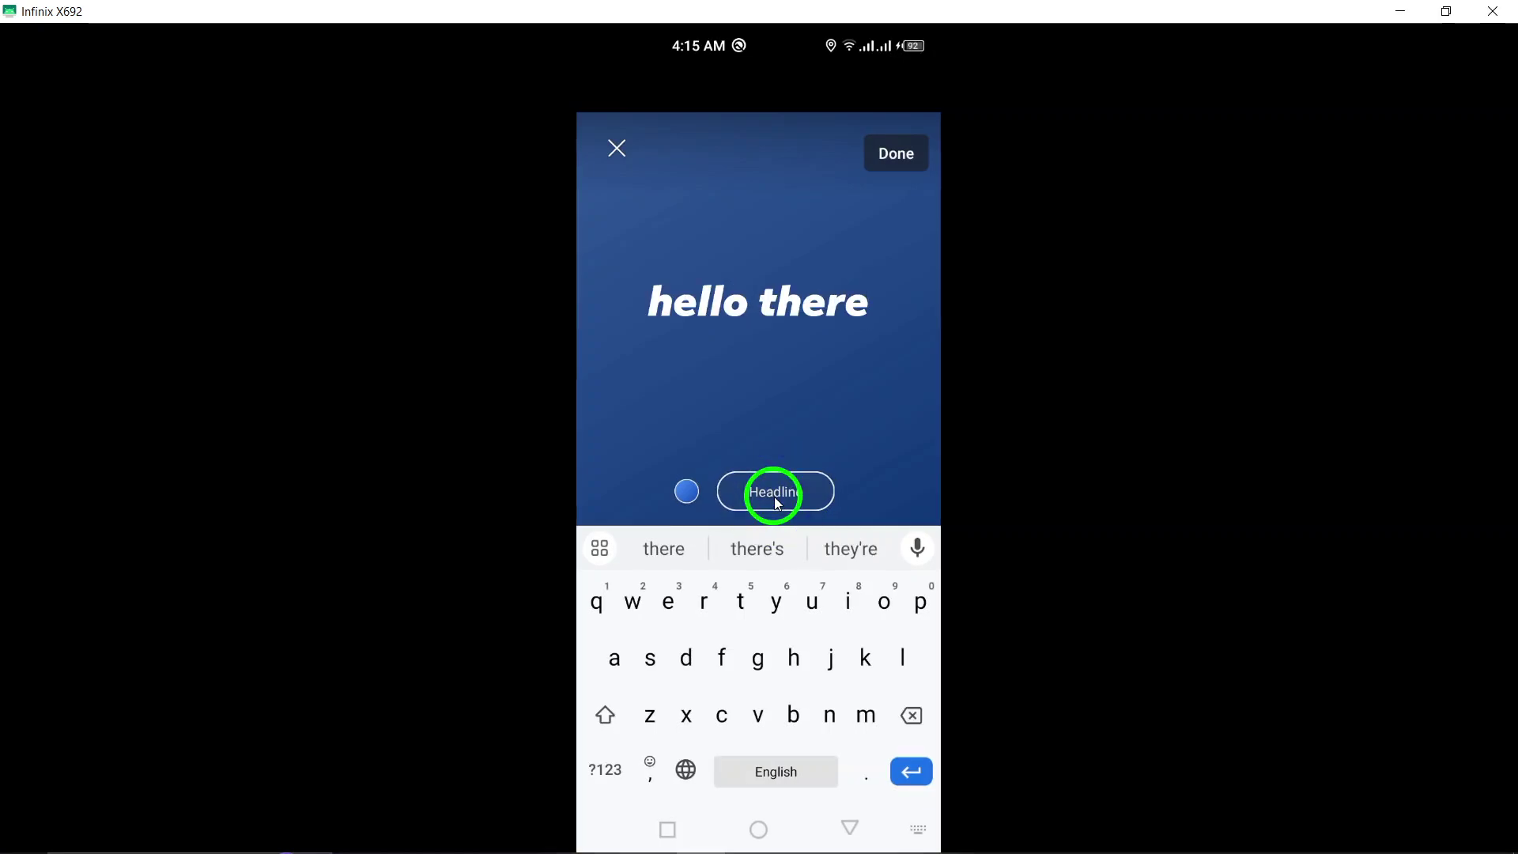
click(775, 496)
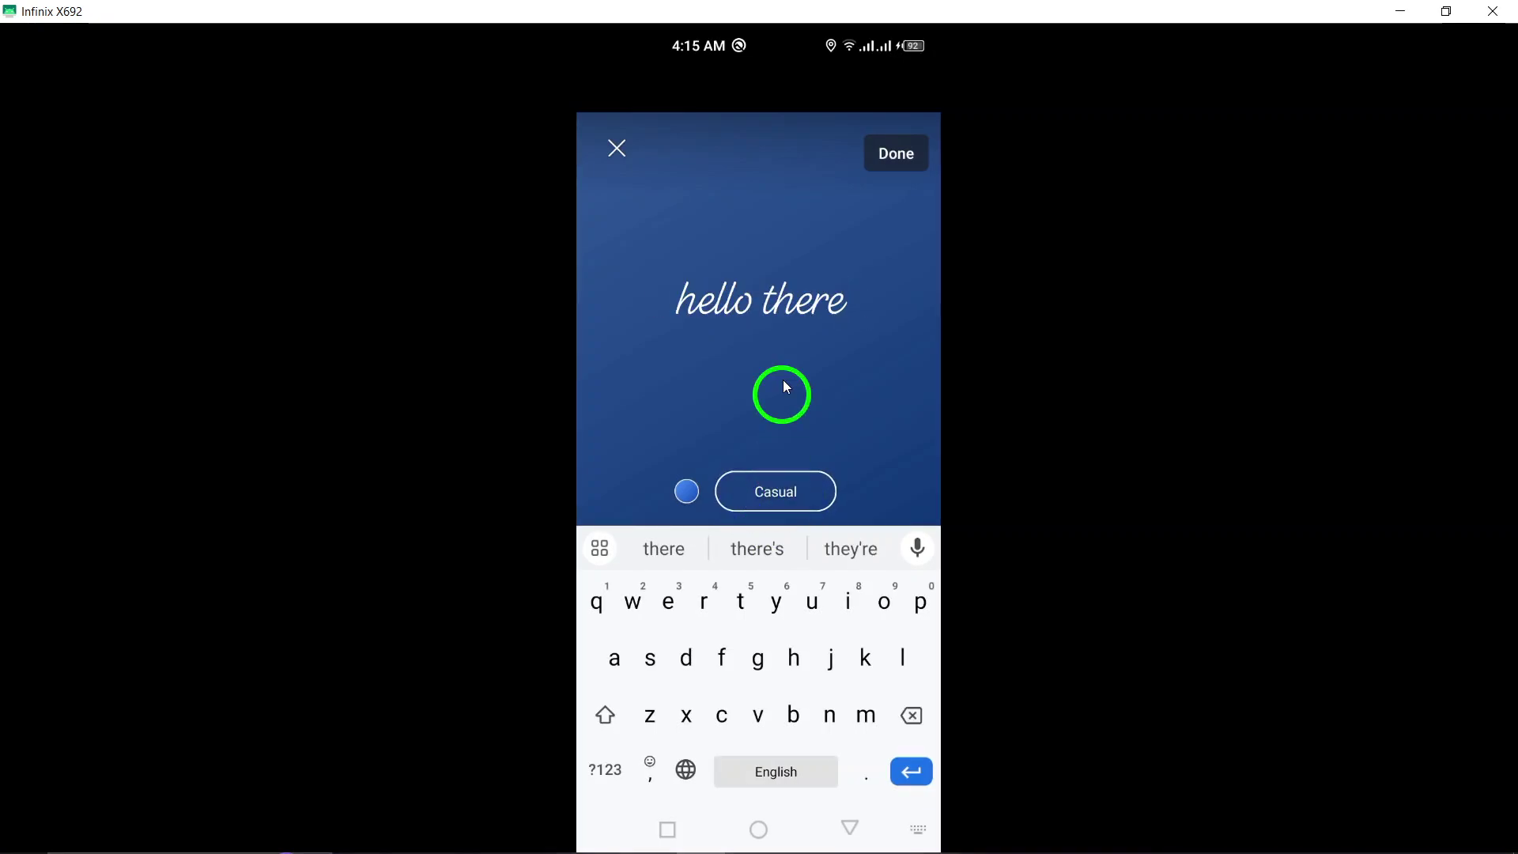
Step: Dismiss the screenshot preview and finish editing to reach the share preview
drag(751, 55, 899, 412)
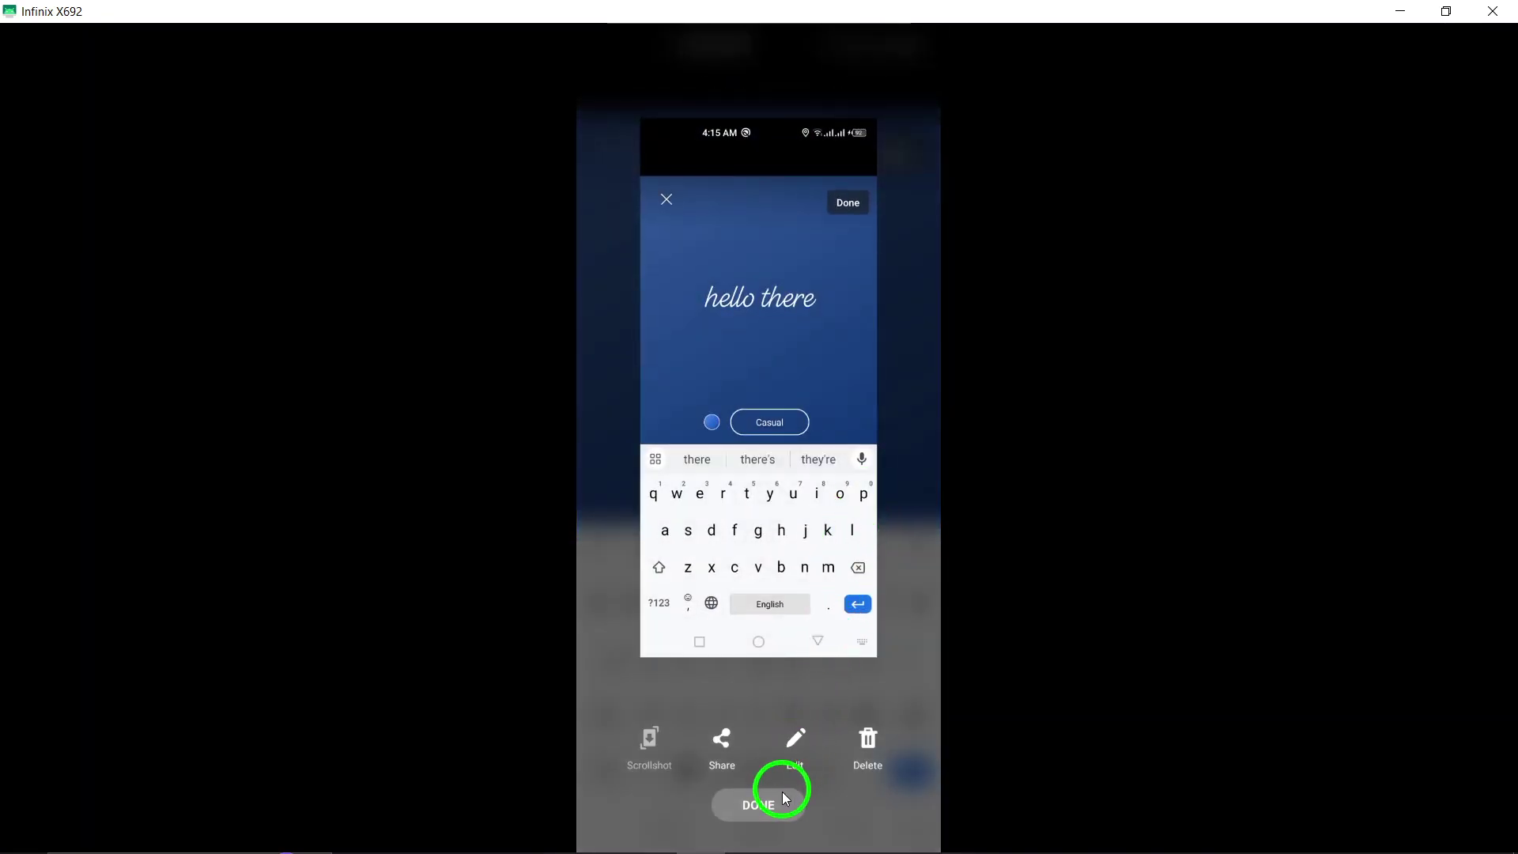
click(780, 793)
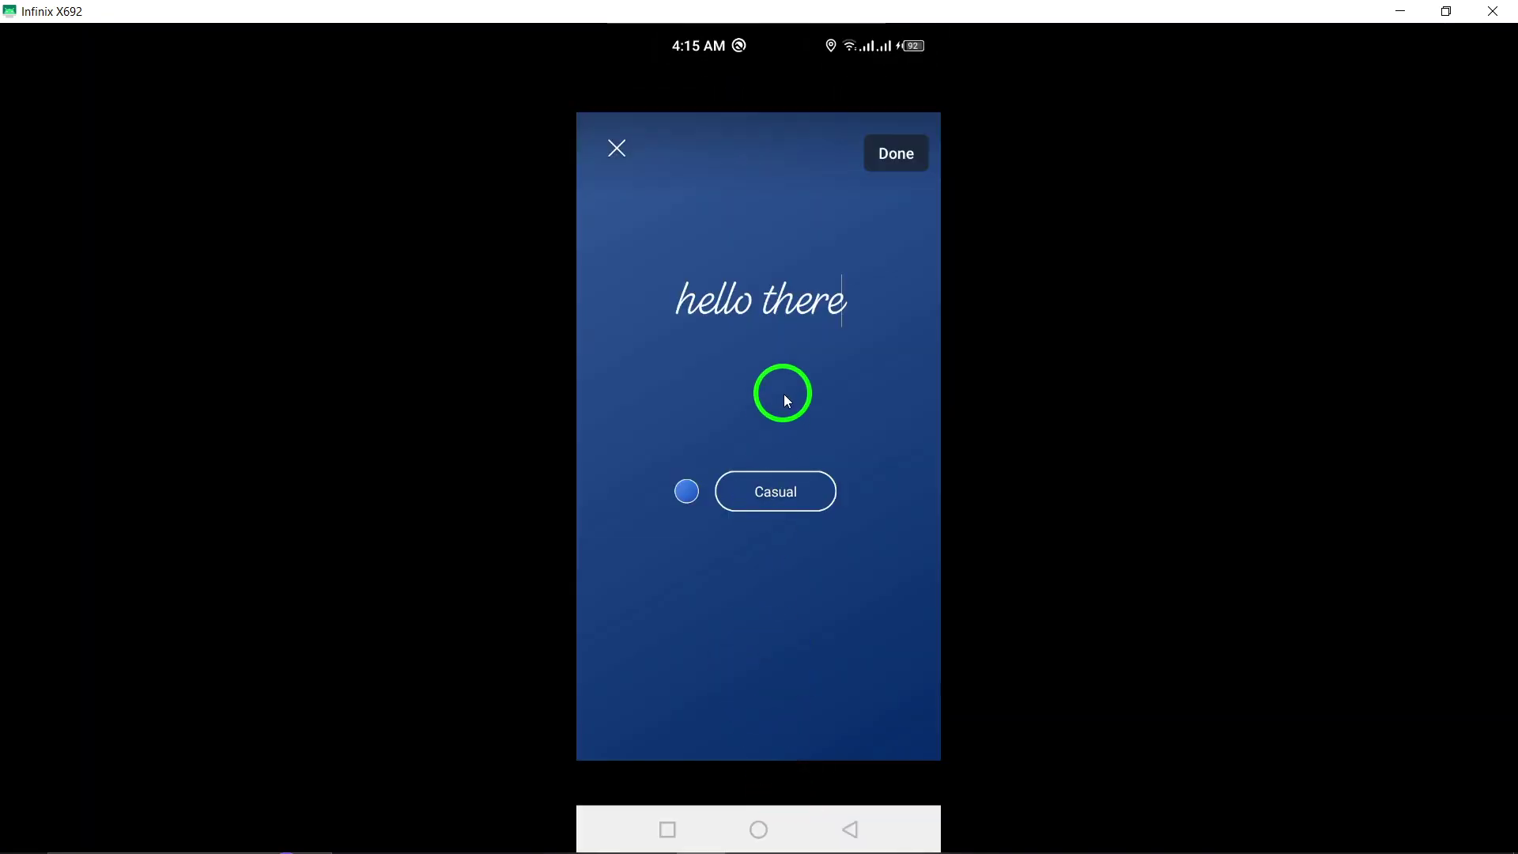
click(899, 154)
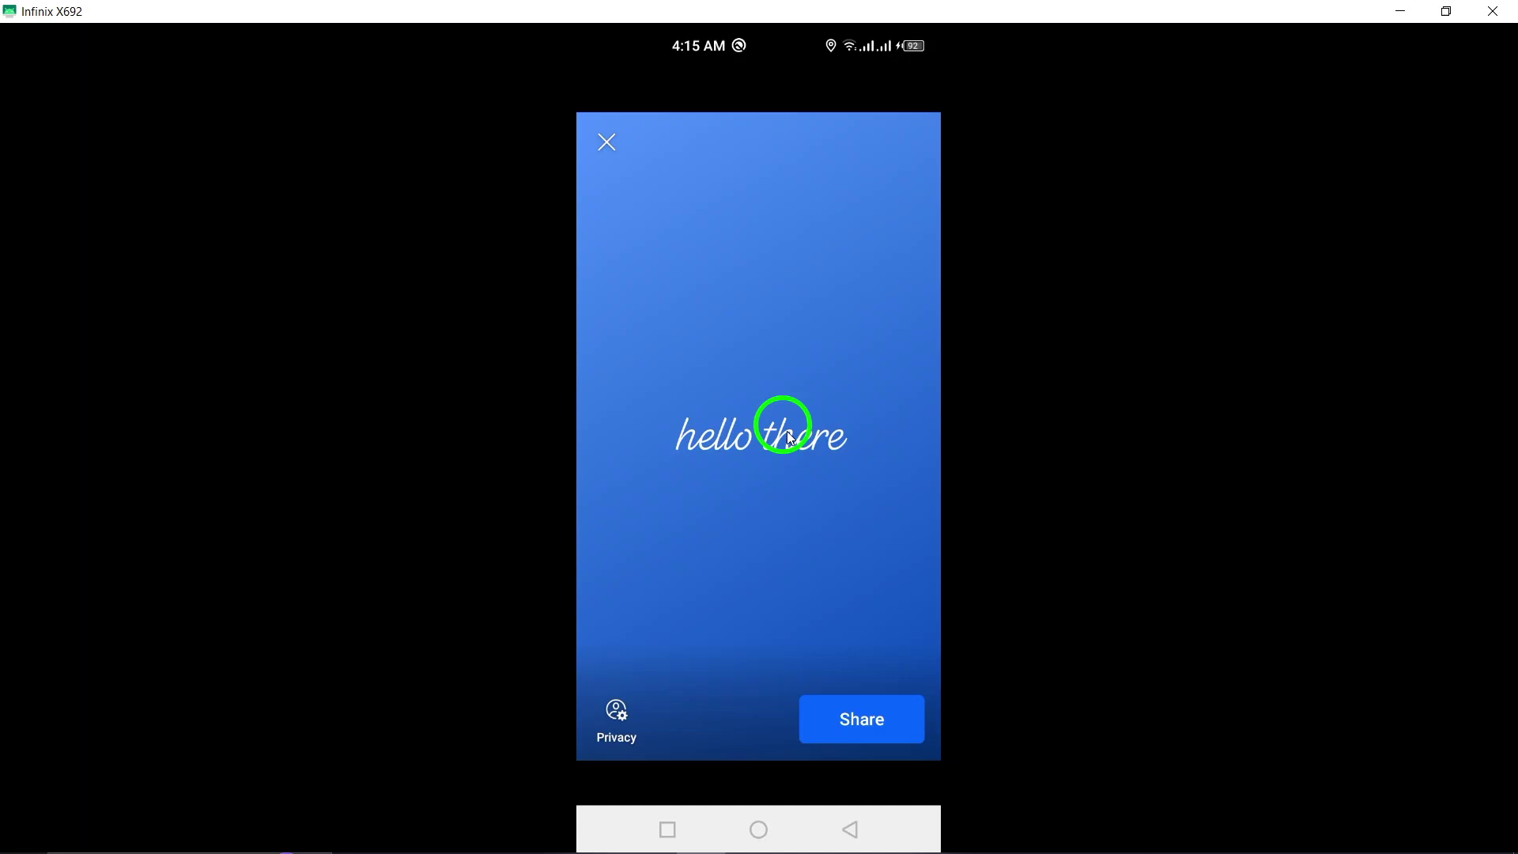